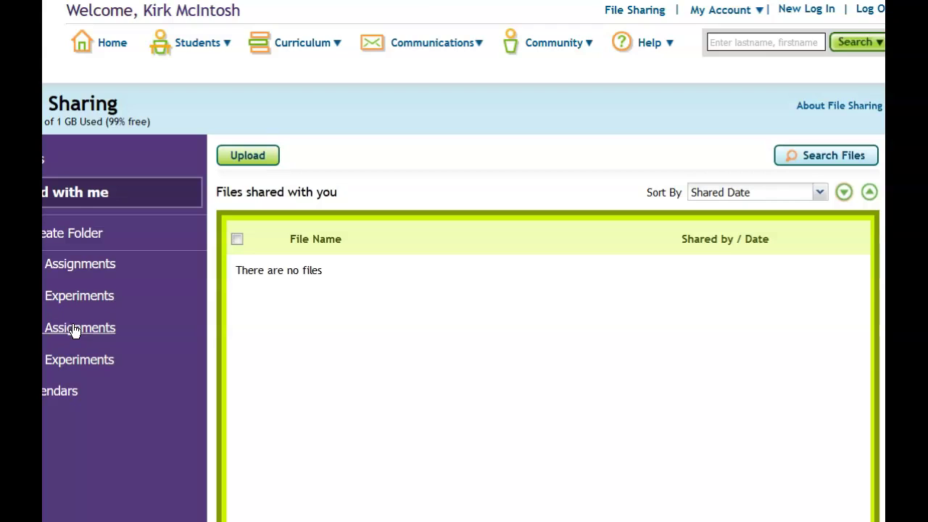
pyautogui.click(74, 330)
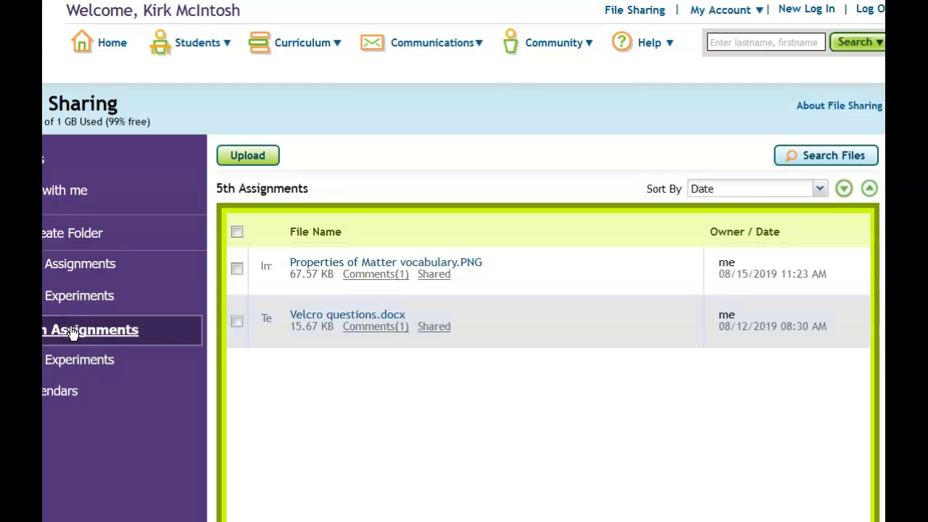
pyautogui.click(145, 329)
pyautogui.click(317, 371)
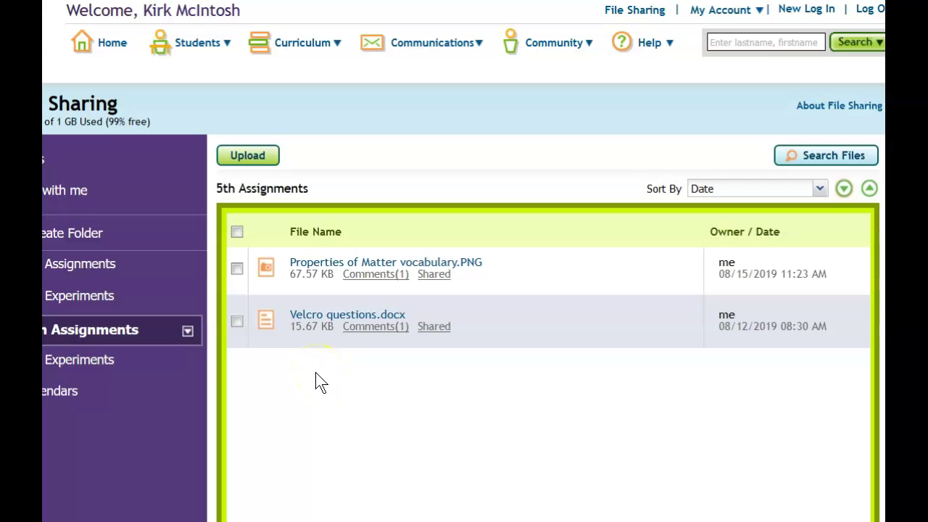
pyautogui.click(314, 360)
pyautogui.click(335, 266)
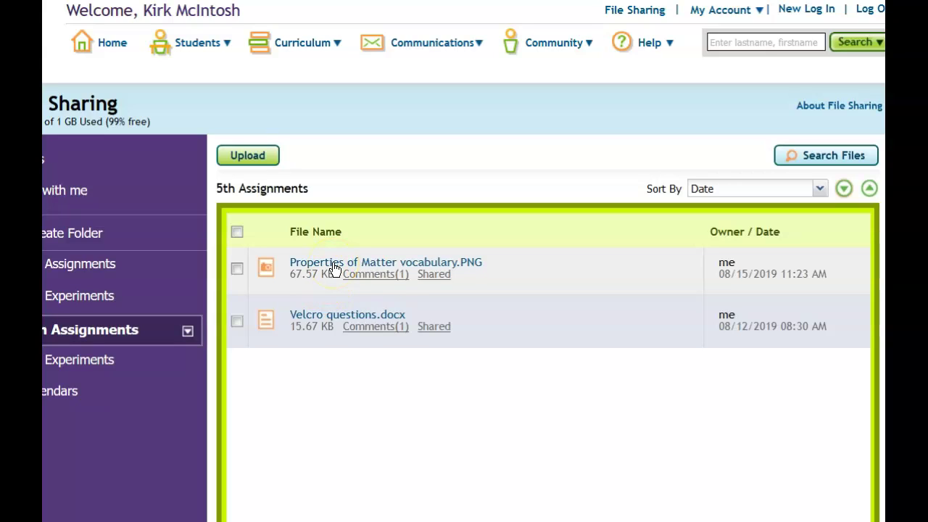
pyautogui.click(328, 321)
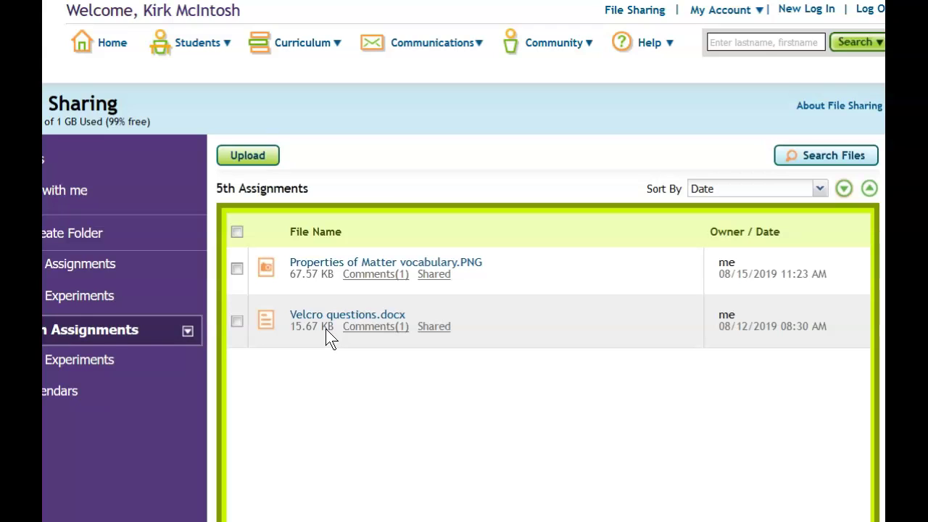
pyautogui.click(326, 316)
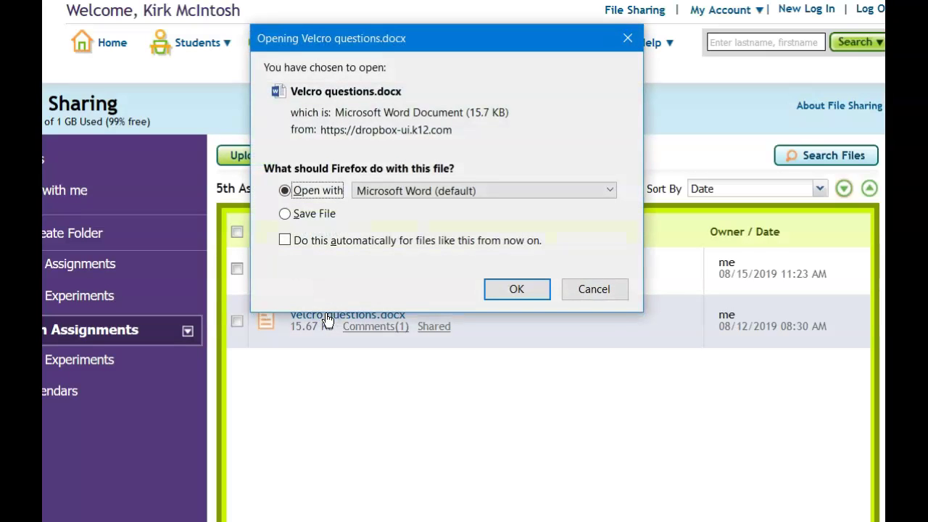
# Step: Open Velcro questions.docx in Word and read through Lesson 10.7's two Velcro questions
pyautogui.click(517, 292)
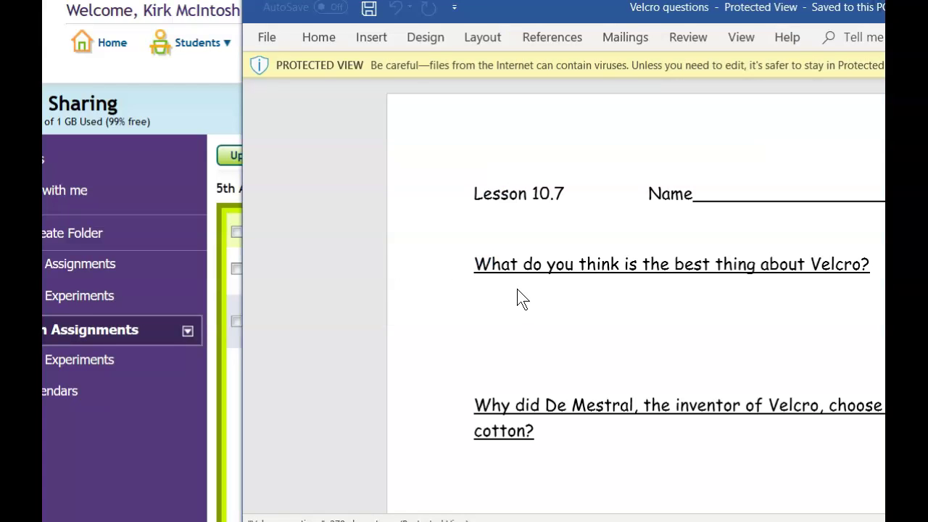
pyautogui.click(507, 225)
pyautogui.click(536, 212)
pyautogui.scroll(-5, 617, 297)
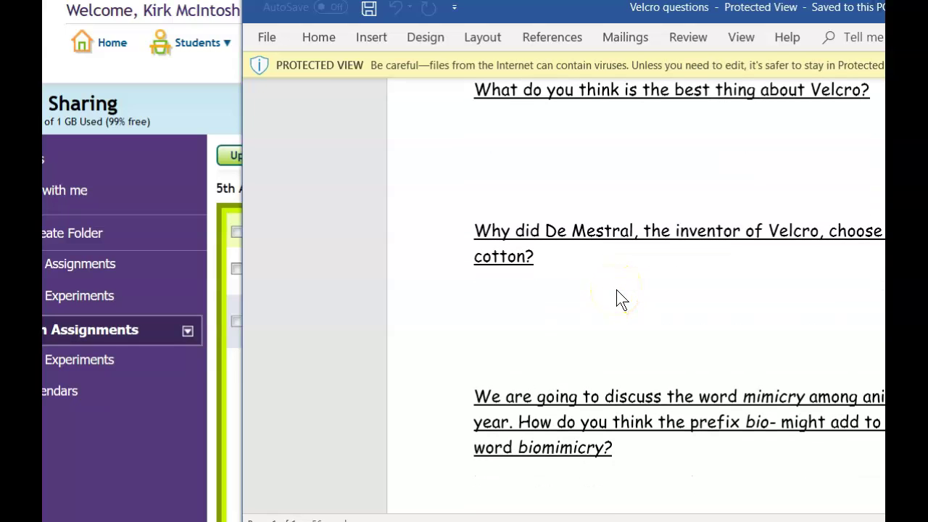
pyautogui.scroll(4, 615, 300)
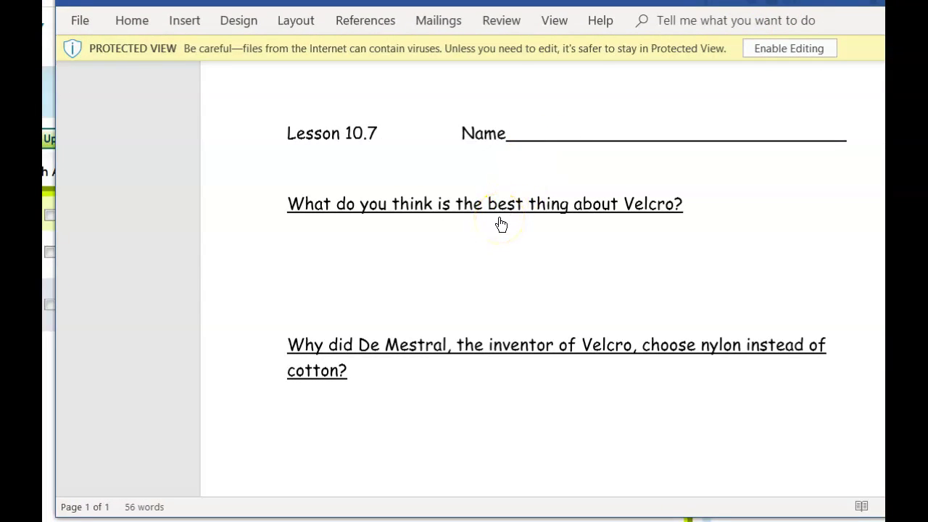
# Step: Enable editing, enter the student's name after Name, and answer the Velcro question 'It's super easy.'
pyautogui.click(774, 49)
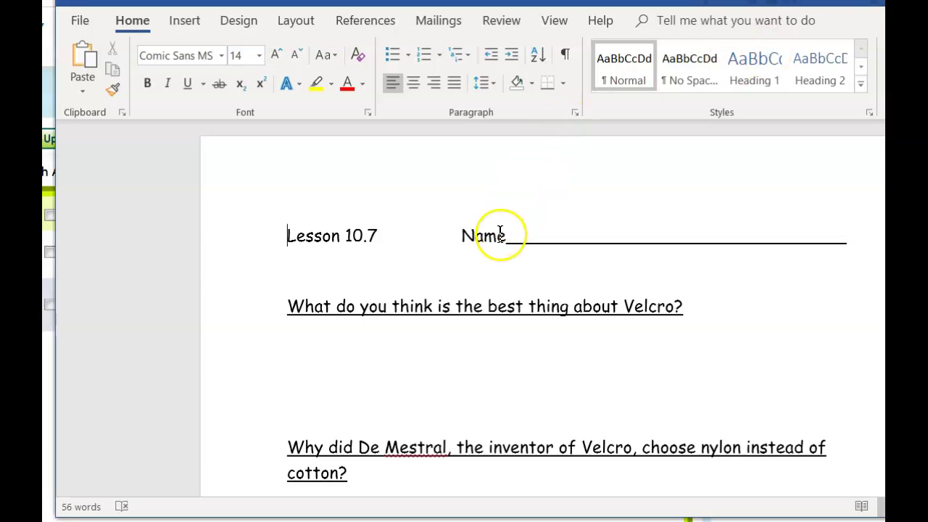
pyautogui.click(511, 236)
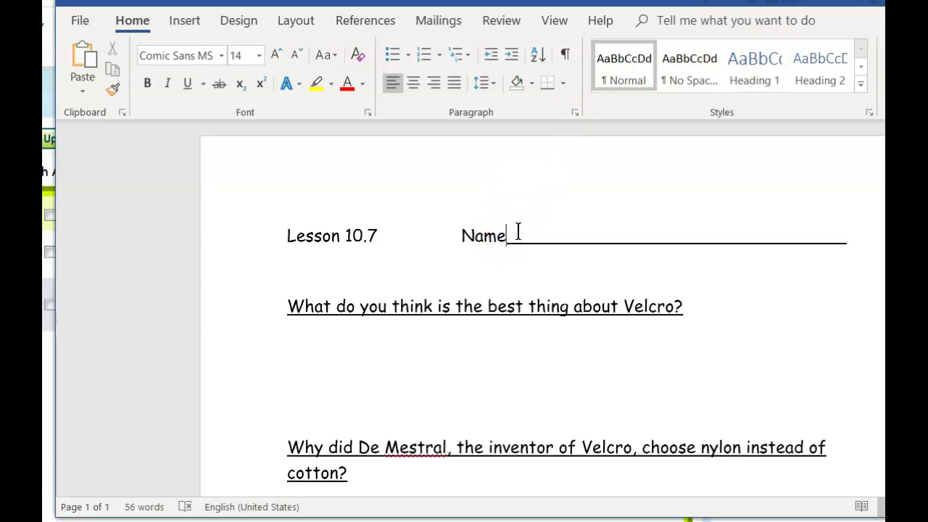
pyautogui.write('Mr. Mc')
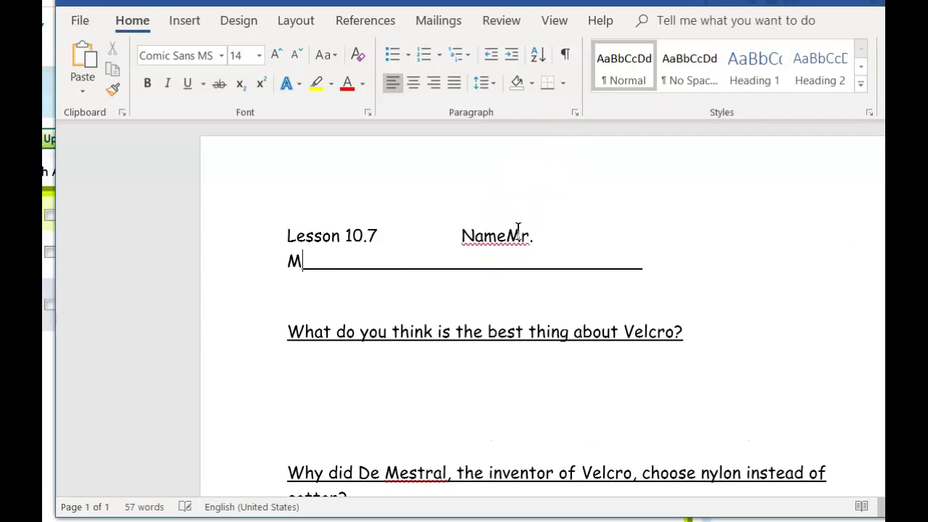
pyautogui.write('Intosh')
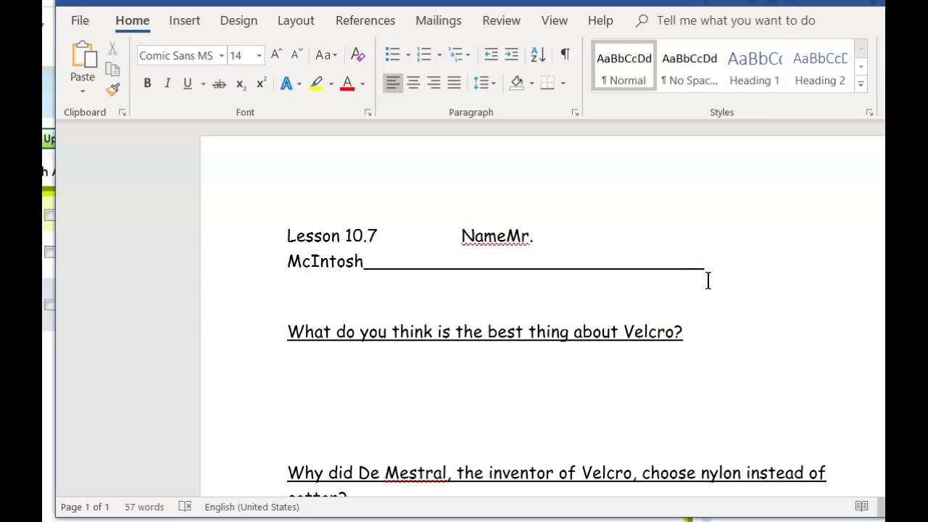
pyautogui.press('BackSpace')
pyautogui.press('BackSpace')
pyautogui.press('BackSpace')
pyautogui.press('BackSpace')
pyautogui.press('BackSpace')
pyautogui.press('BackSpace')
pyautogui.press('BackSpace')
pyautogui.press('BackSpace')
pyautogui.press('BackSpace')
pyautogui.press('BackSpace')
pyautogui.press('BackSpace')
pyautogui.press('BackSpace')
pyautogui.press('BackSpace')
pyautogui.press('BackSpace')
pyautogui.press('BackSpace')
pyautogui.press('BackSpace')
pyautogui.press('BackSpace')
pyautogui.press('BackSpace')
pyautogui.press('BackSpace')
pyautogui.press('BackSpace')
pyautogui.press('BackSpace')
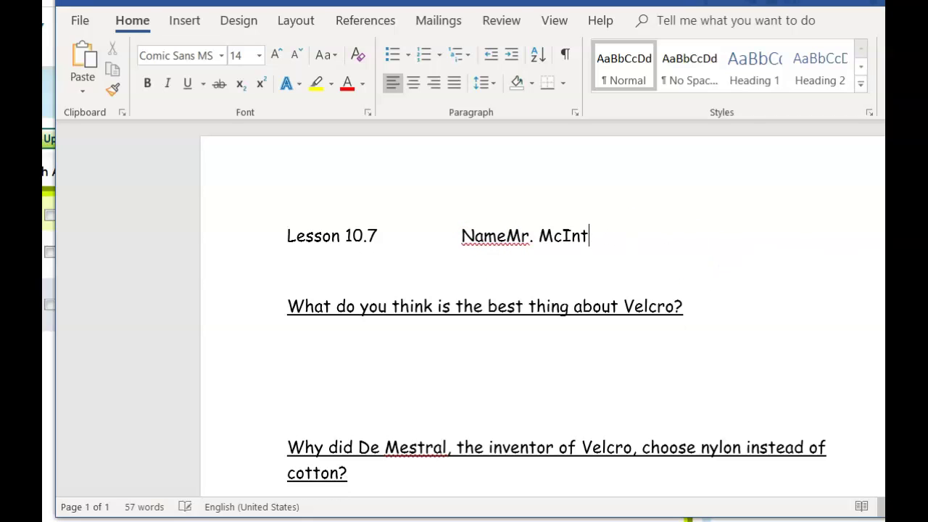
pyautogui.write('osh')
pyautogui.click(307, 341)
pyautogui.write("It's super e")
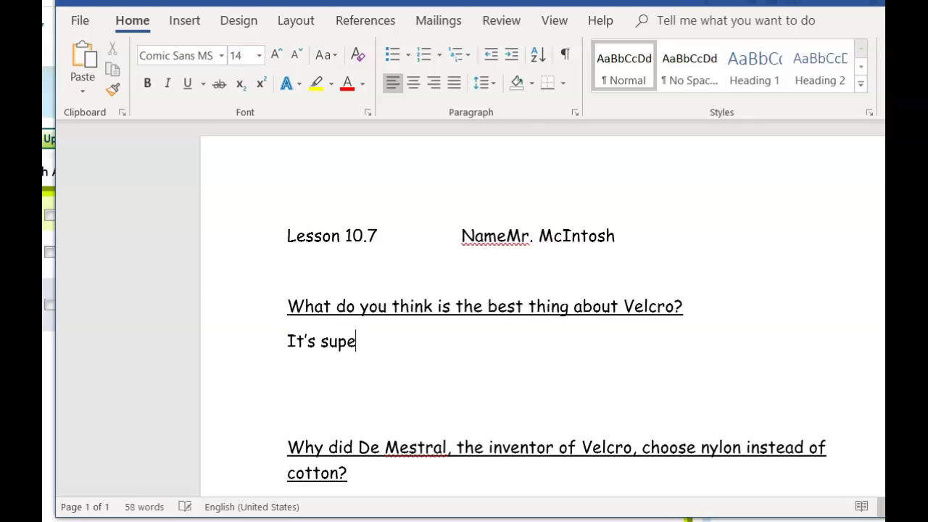
pyautogui.write('asy.')
pyautogui.click(80, 22)
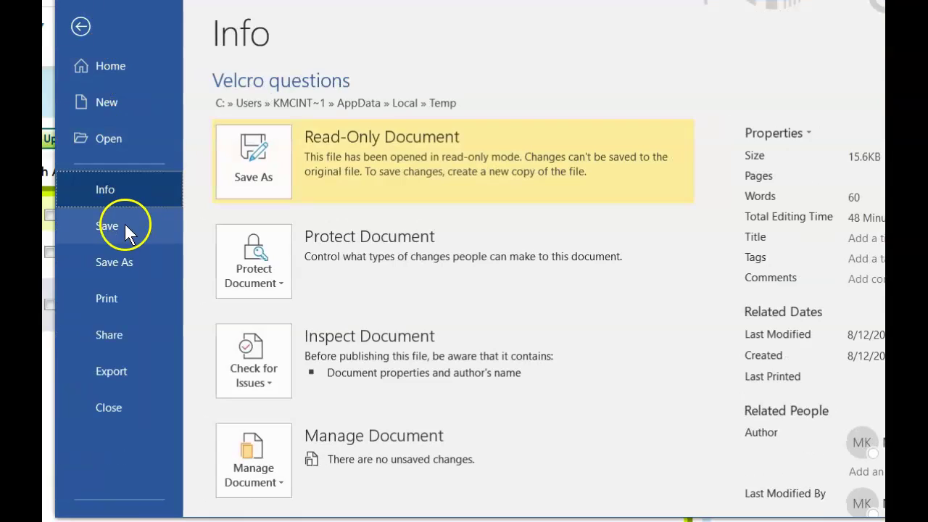
pyautogui.click(122, 224)
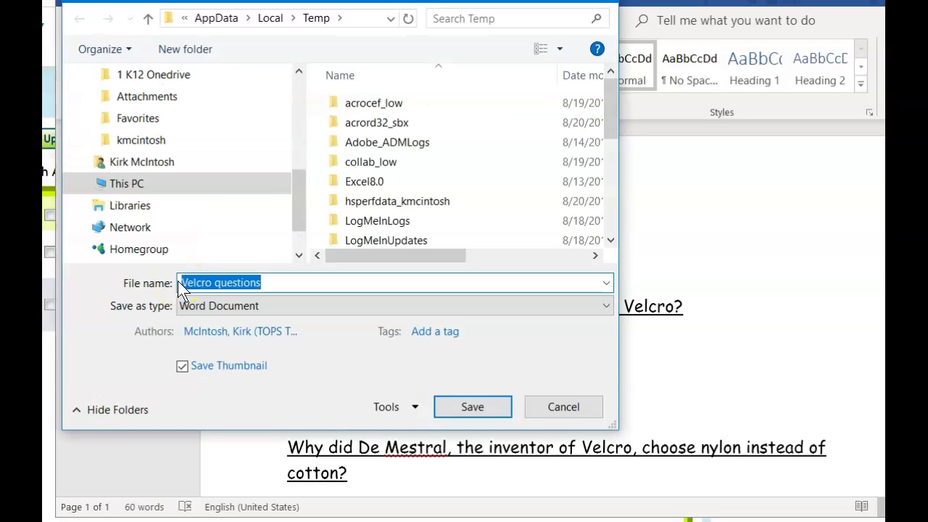
pyautogui.press('End')
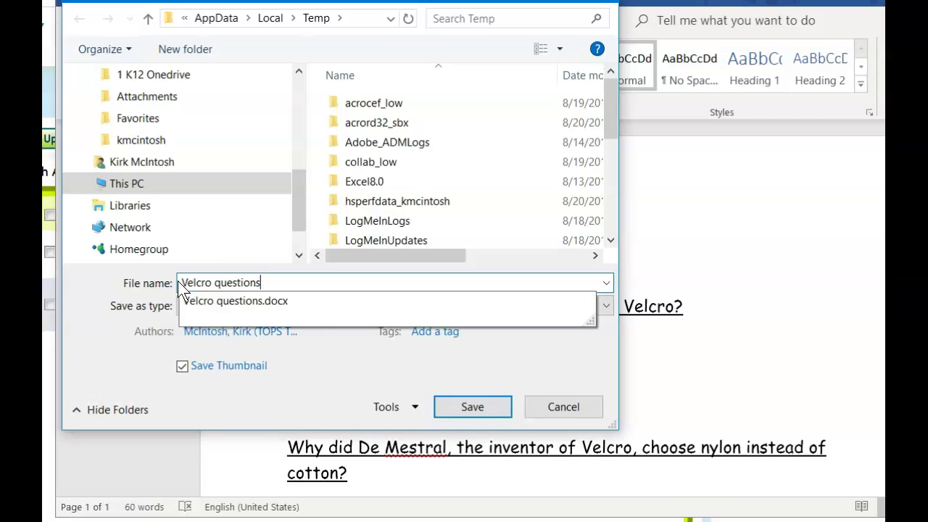
pyautogui.write('_')
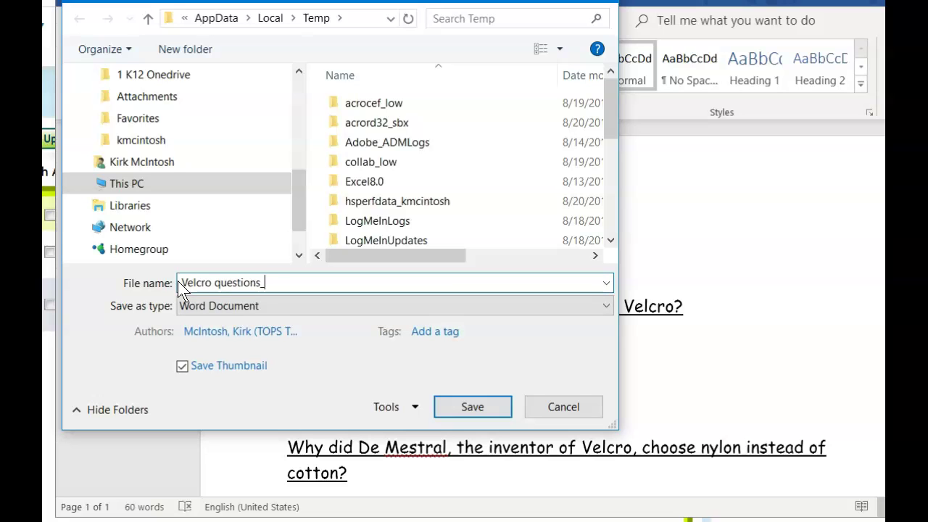
pyautogui.write('Mr. Mcin')
pyautogui.press('BackSpace')
pyautogui.press('BackSpace')
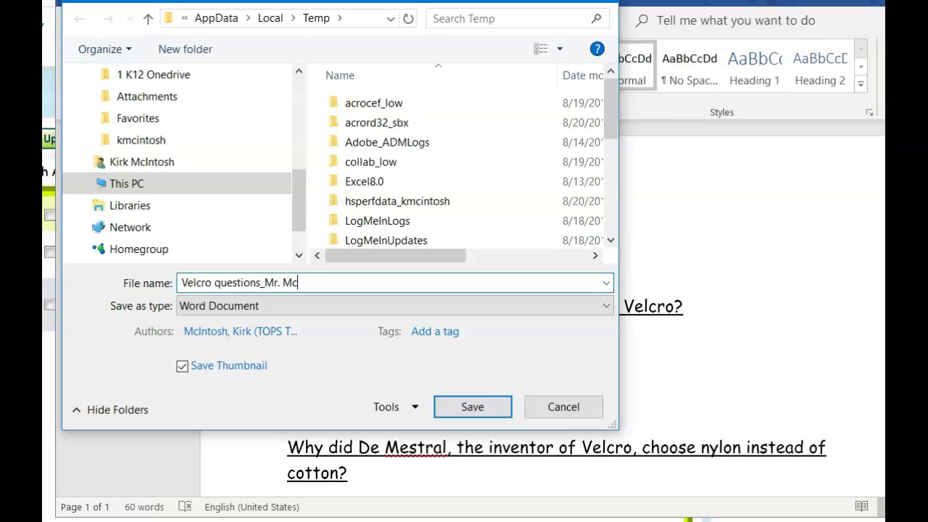
pyautogui.write('Intosh')
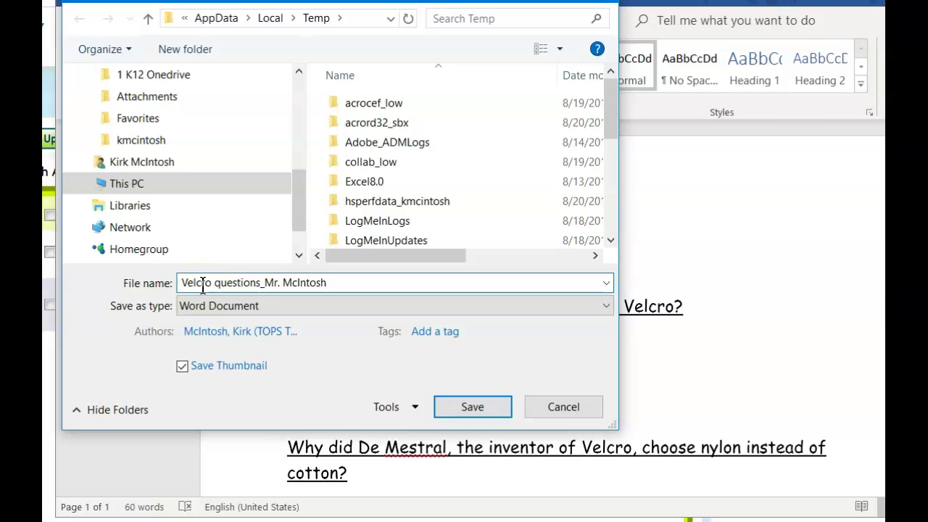
pyautogui.click(556, 406)
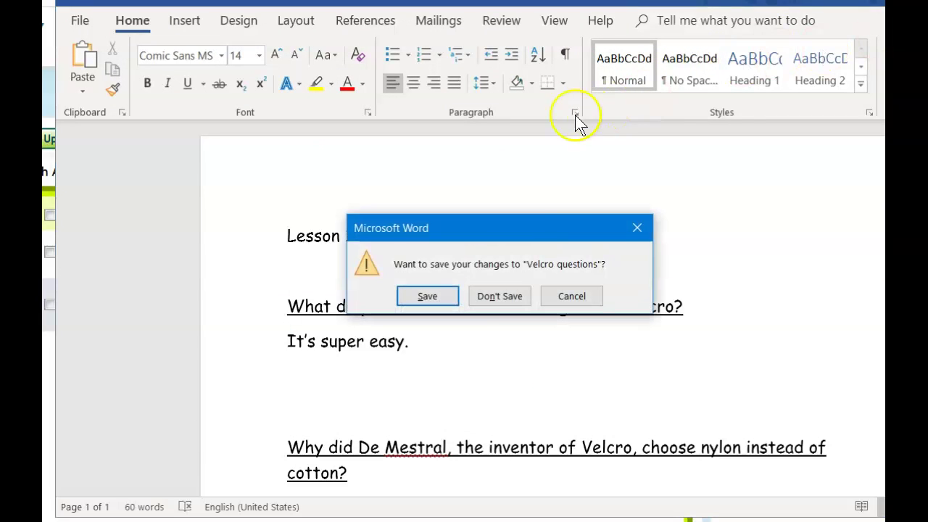
# Step: Close the worksheet without saving and select Velcro questions.docx in the 5th Assignments list
pyautogui.click(500, 296)
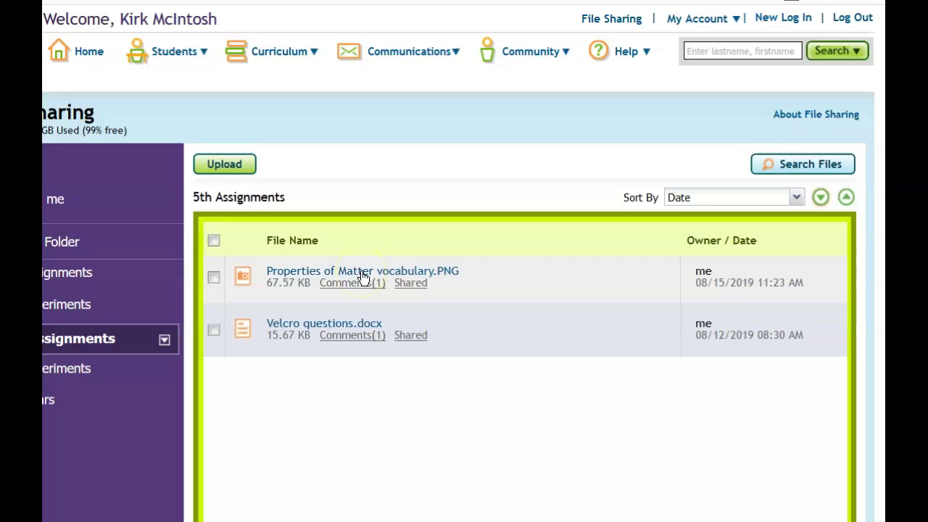
pyautogui.click(345, 347)
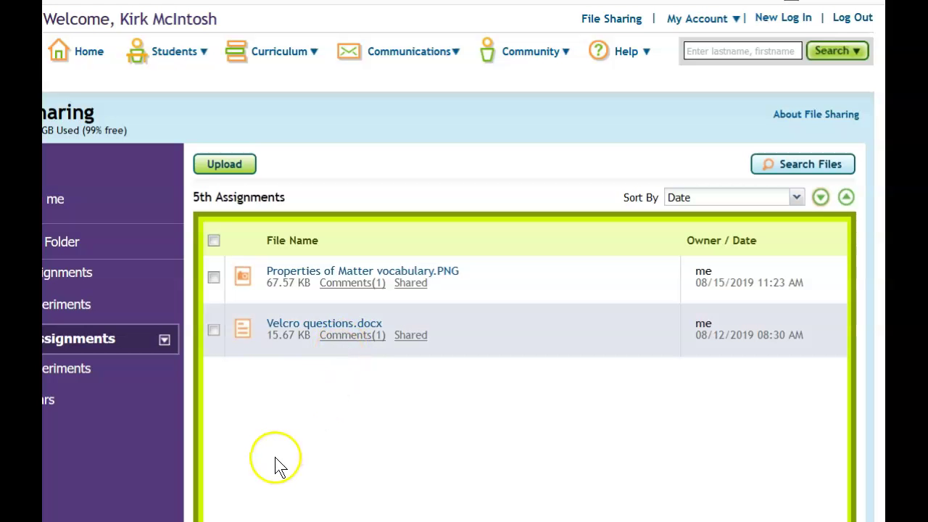